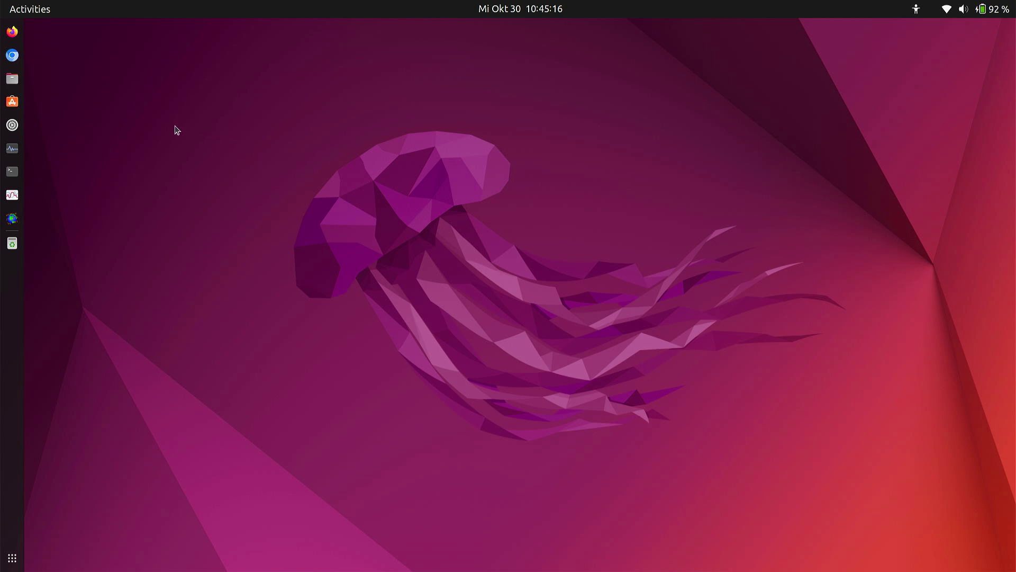
# - In Ubuntu Software, search 'obs' and browse the results, then change the search to 'guvc'
pyautogui.click(12, 103)
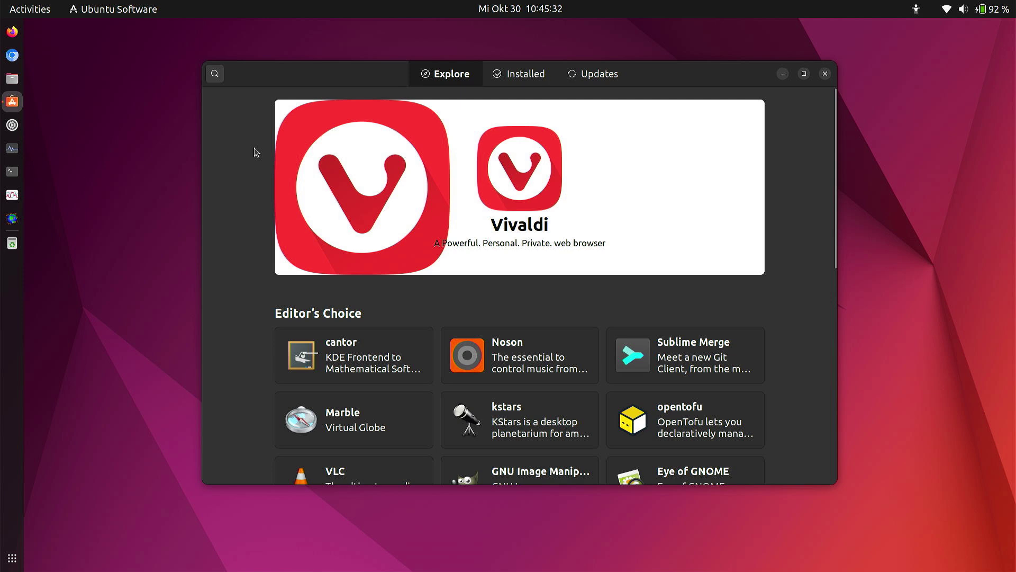
pyautogui.write('obs')
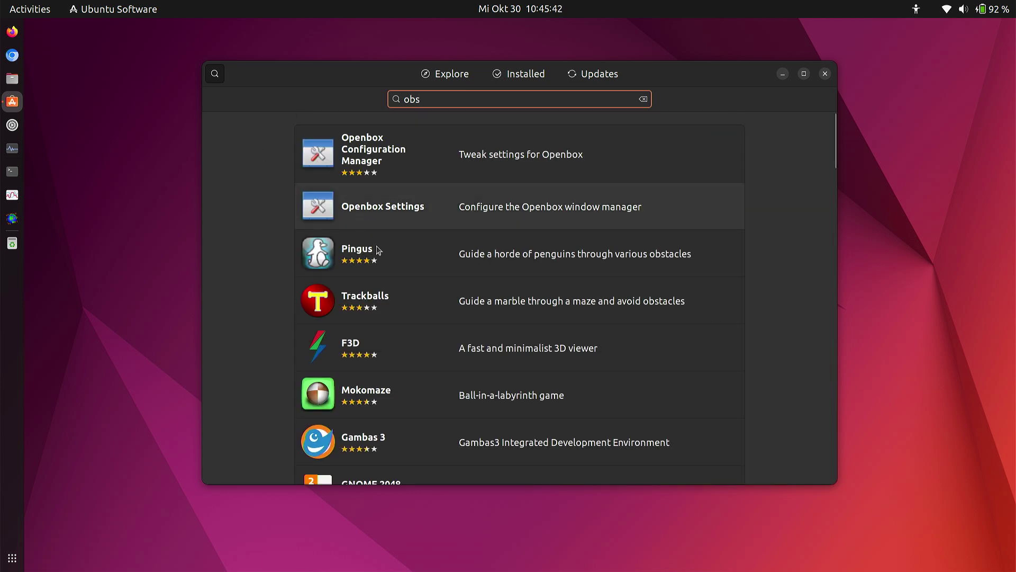
pyautogui.scroll(-10, 381, 255)
pyautogui.scroll(-15, 384, 255)
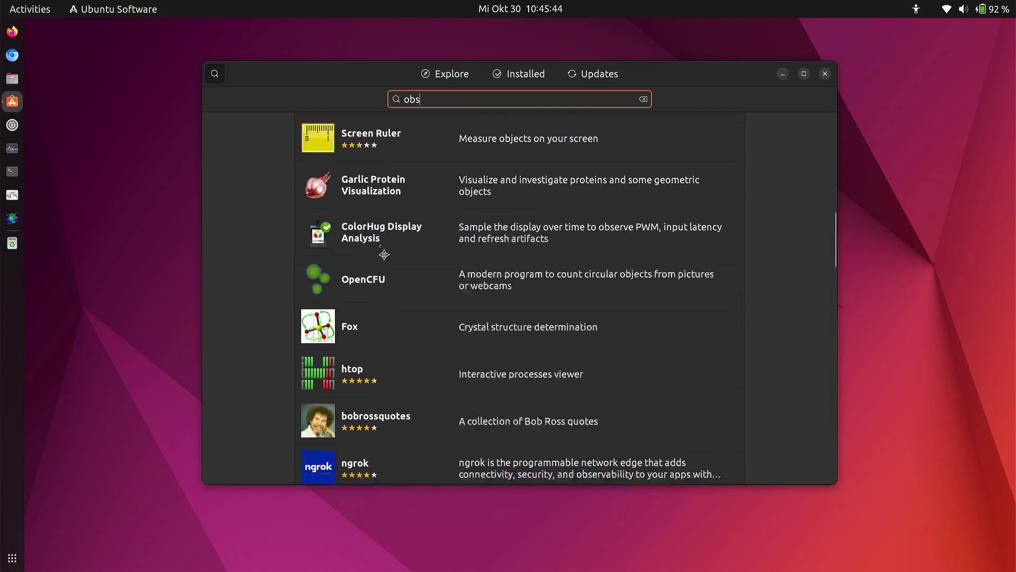
pyautogui.scroll(-3, 384, 255)
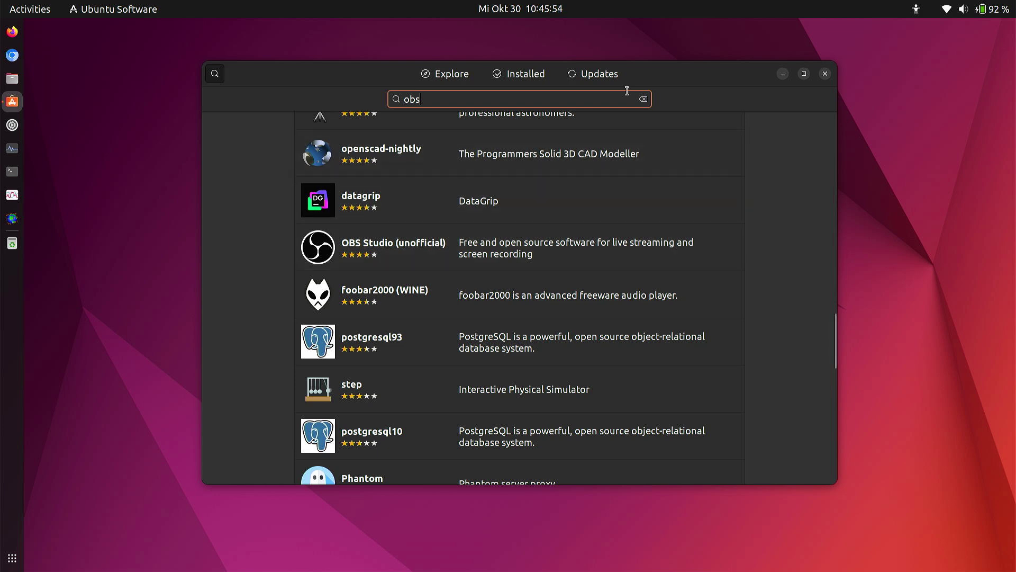
pyautogui.doubleClick(604, 102)
pyautogui.write('guvc')
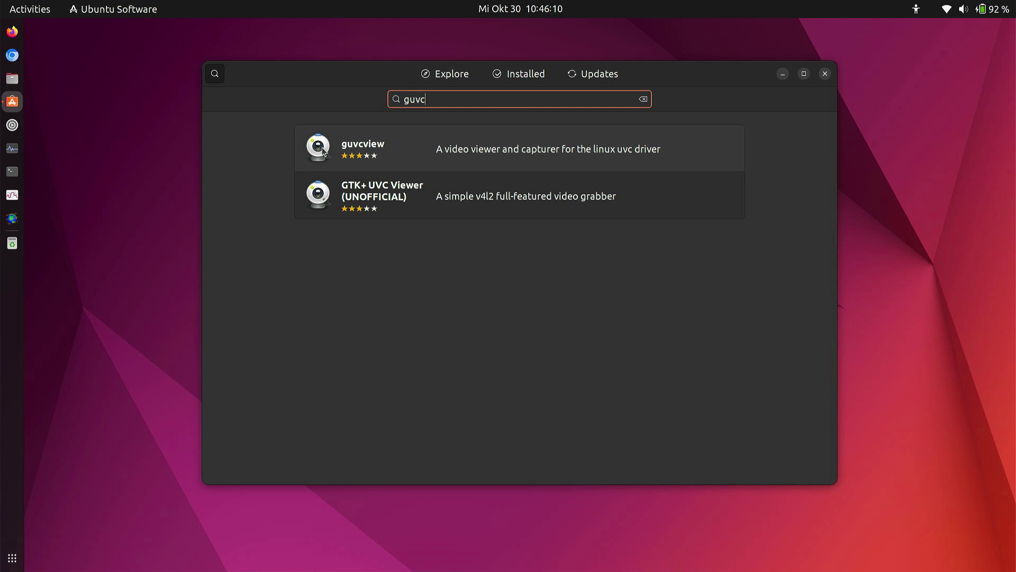
# - Install guvcview from its details page, authorizing with the account password, then open a terminal
pyautogui.click(322, 147)
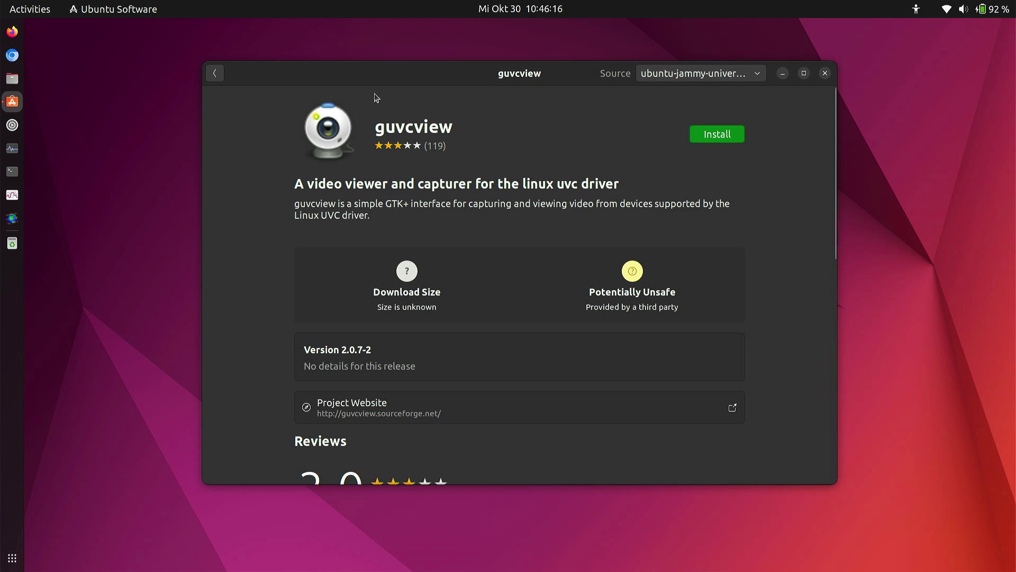
pyautogui.click(728, 133)
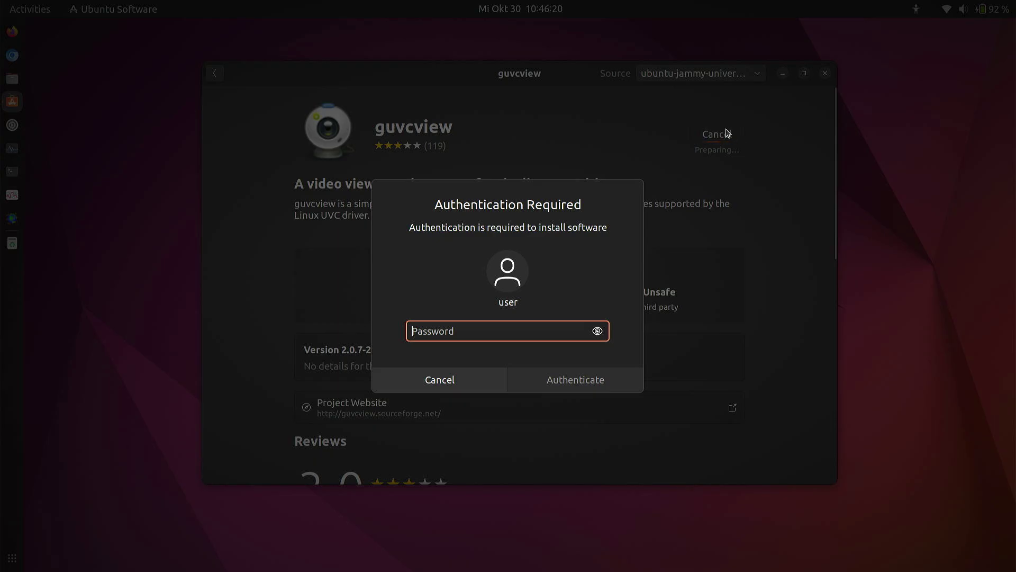
pyautogui.write('●●●●●')
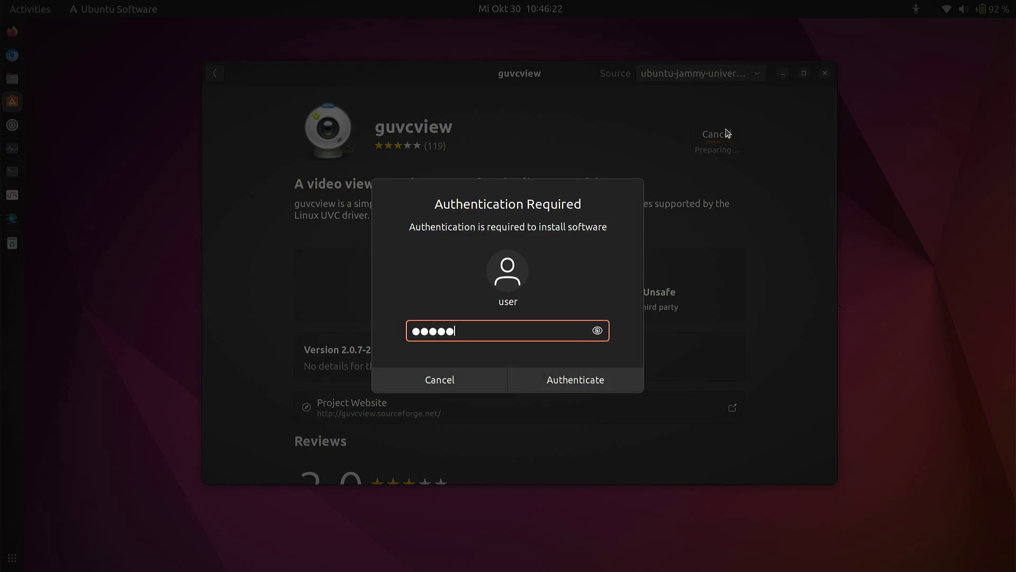
pyautogui.write('●●●')
pyautogui.press('Return')
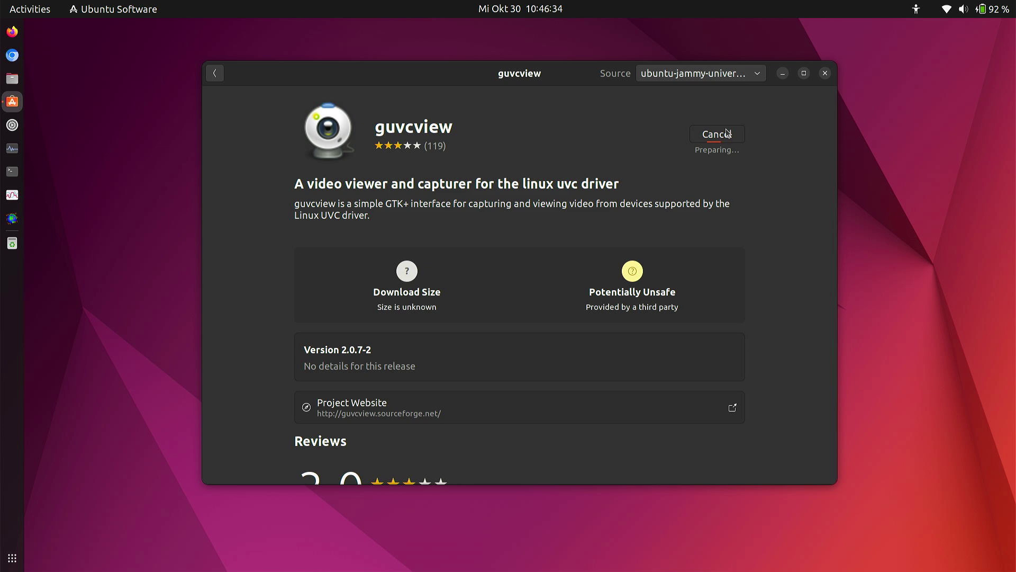
pyautogui.hotkey('ctrl', 'alt', 't')
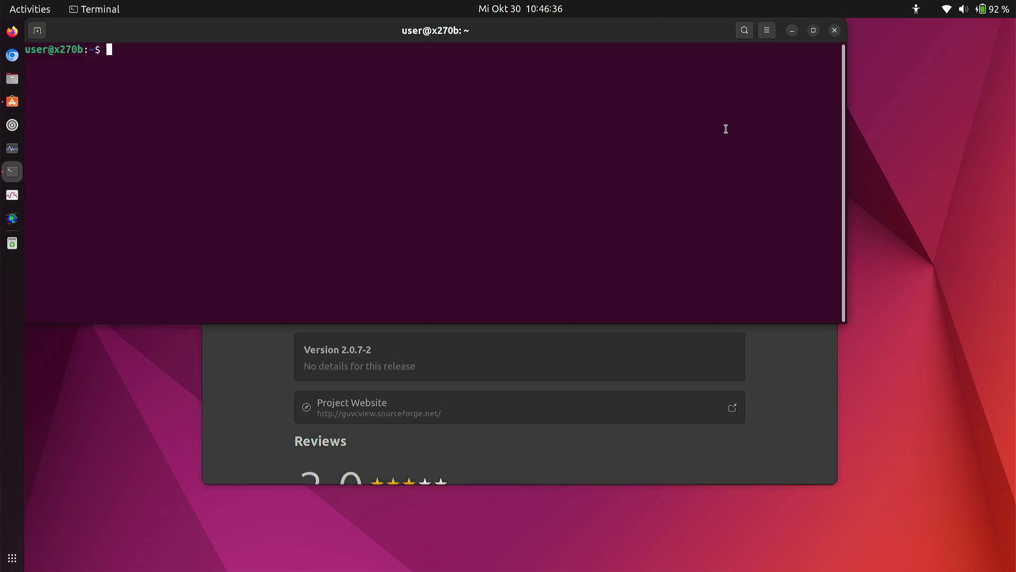
# - Run lsusb to confirm the Logitech BRIO webcam is connected, then minimize the terminal
pyautogui.write('ls')
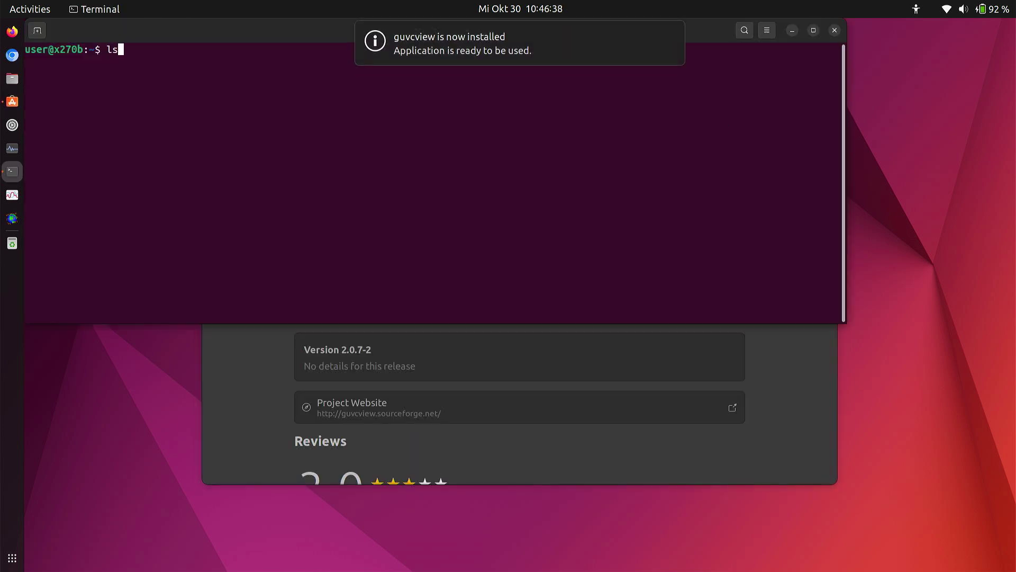
pyautogui.write('usb')
pyautogui.press('Return')
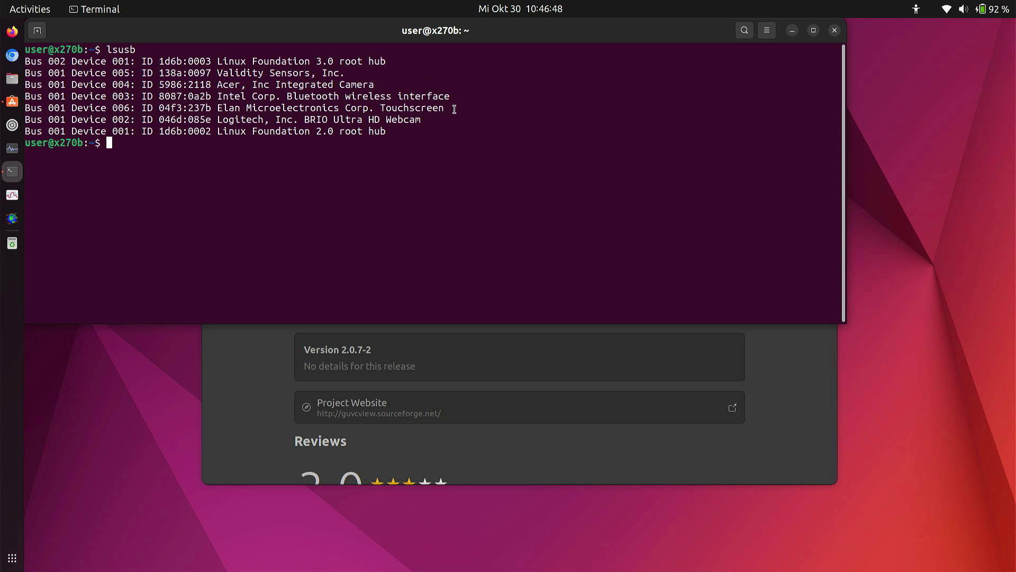
pyautogui.click(795, 31)
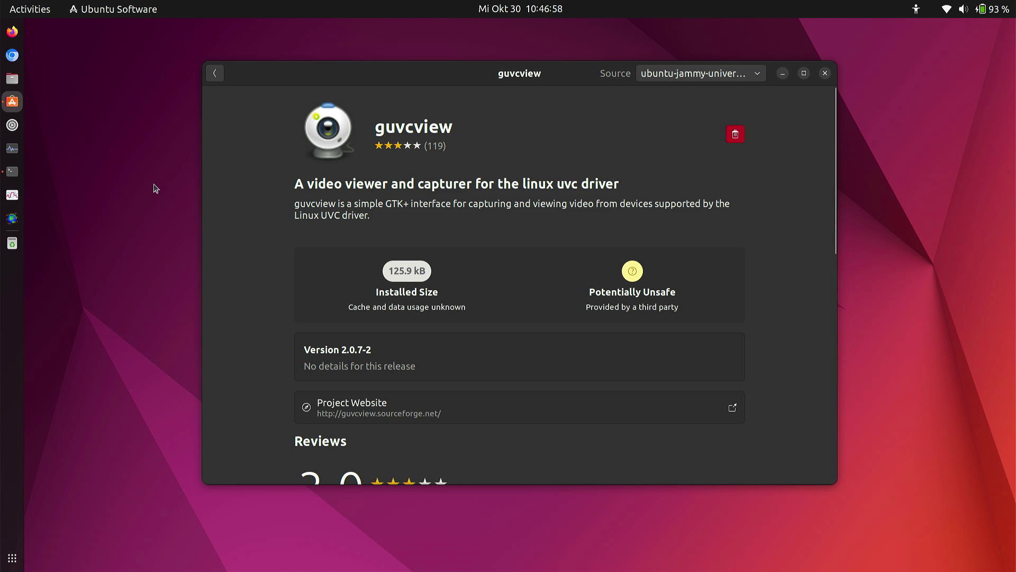
# - Launch guvcview from the applications grid and move its webcam preview near the top of the screen
pyautogui.click(12, 558)
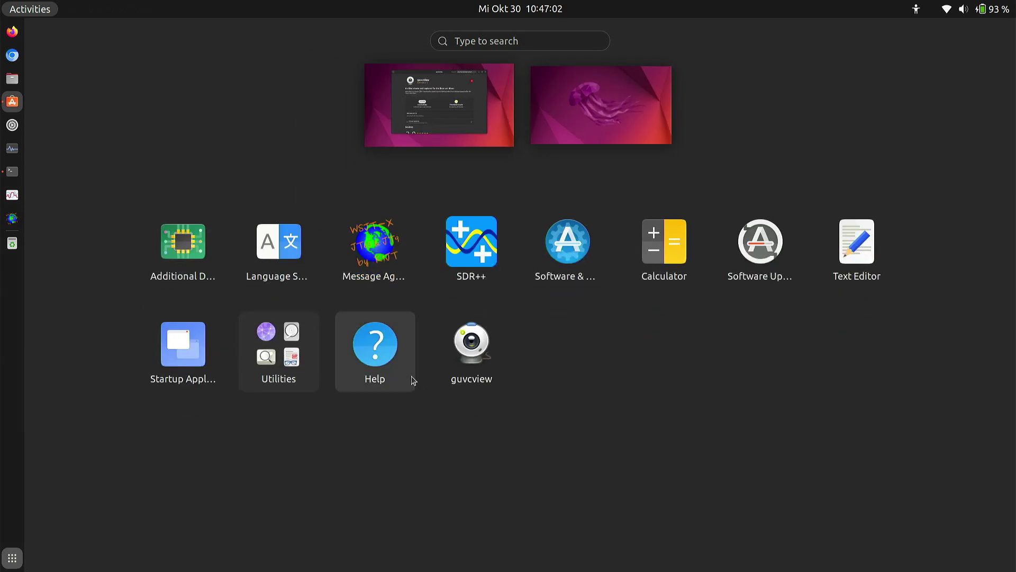
pyautogui.click(472, 340)
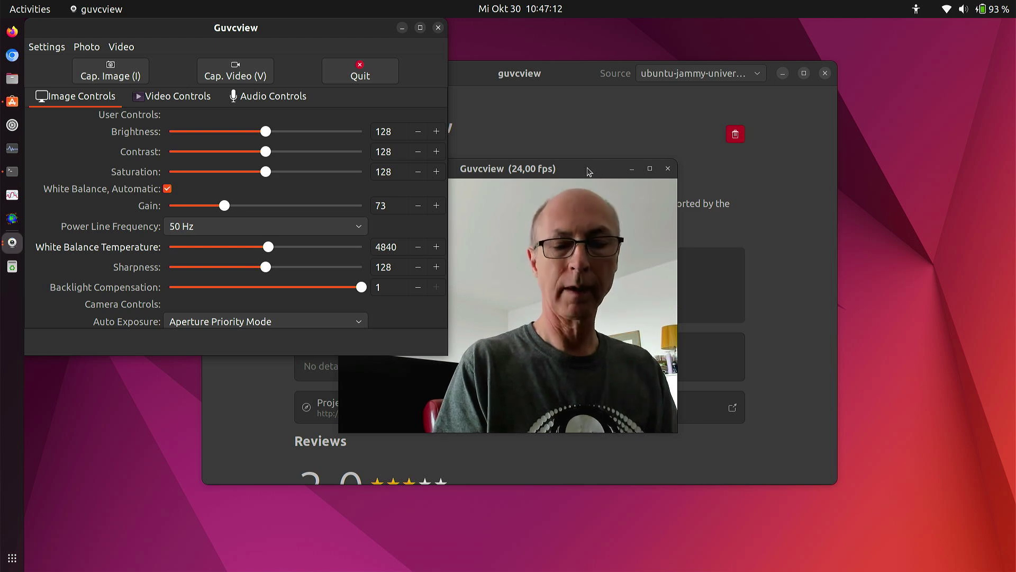
pyautogui.moveTo(592, 169); pyautogui.dragTo(710, 32)
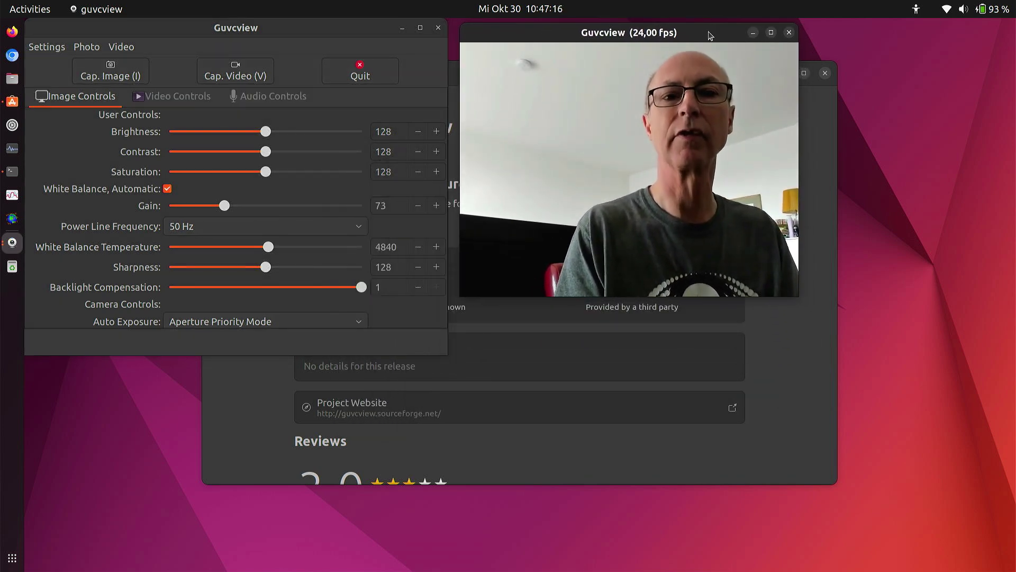
pyautogui.moveTo(710, 36); pyautogui.dragTo(711, 61)
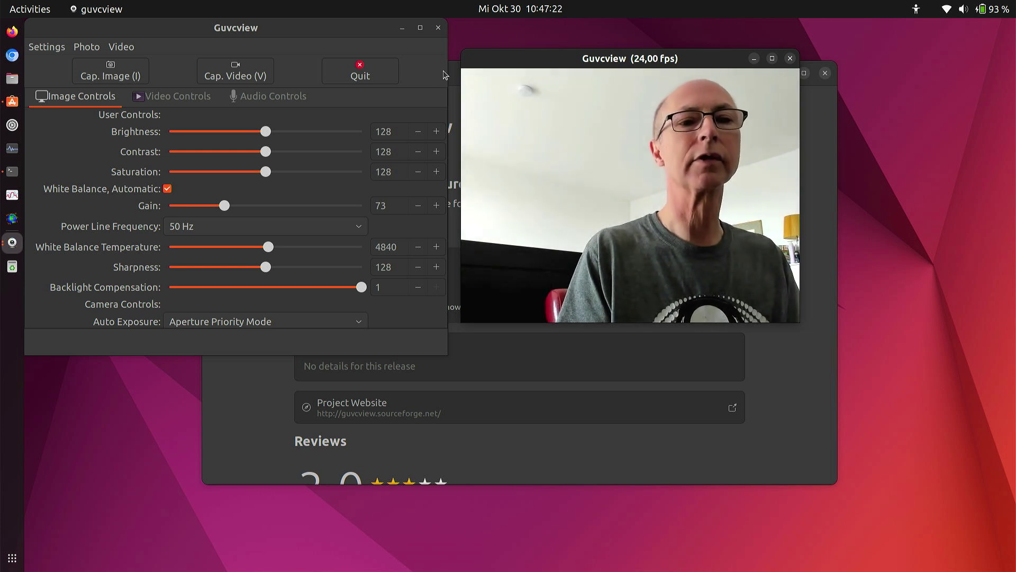
# - Under Video Controls, select Integrated Camera as the device and open it in a new window
pyautogui.click(181, 99)
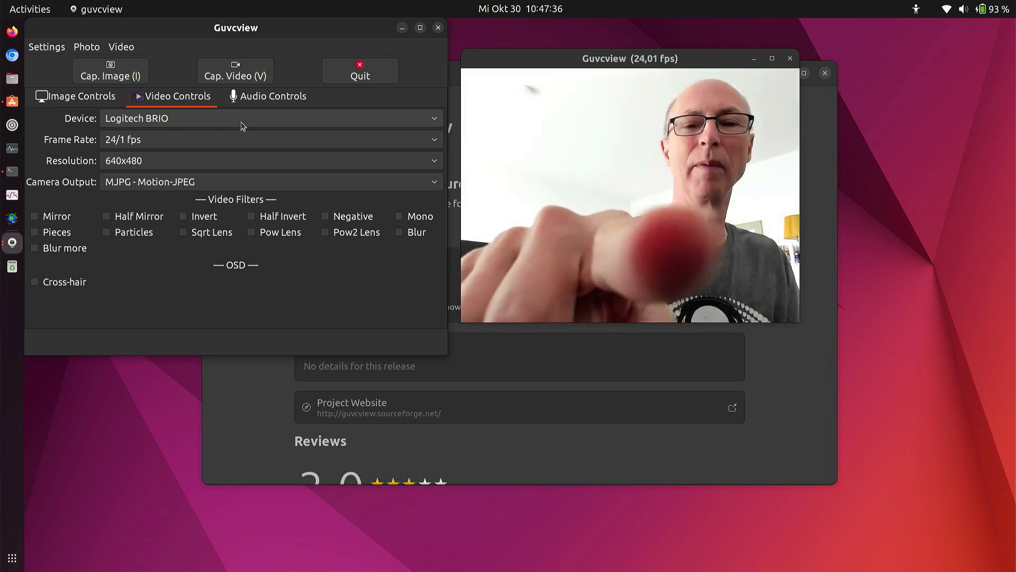
pyautogui.click(243, 123)
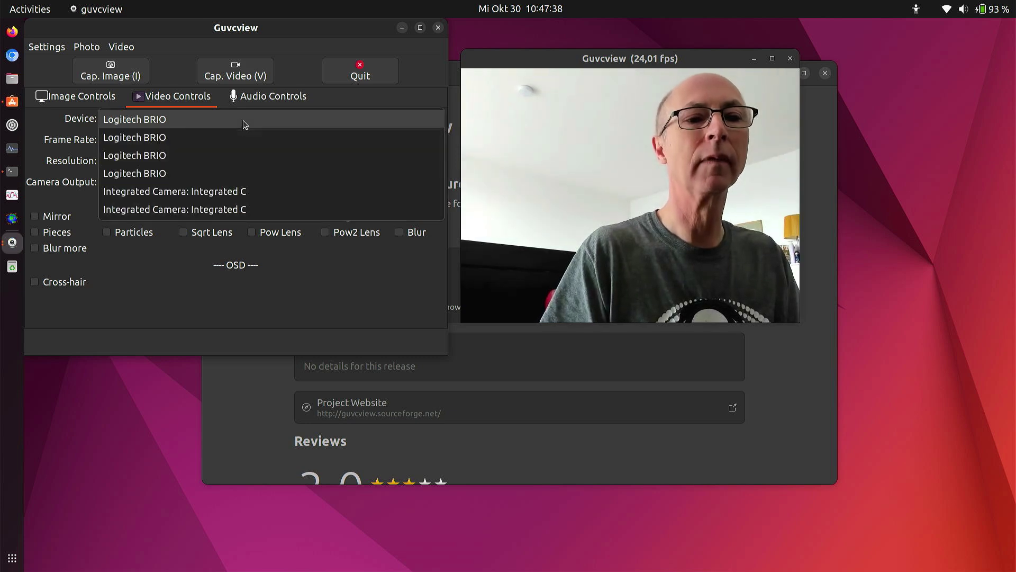
pyautogui.click(233, 196)
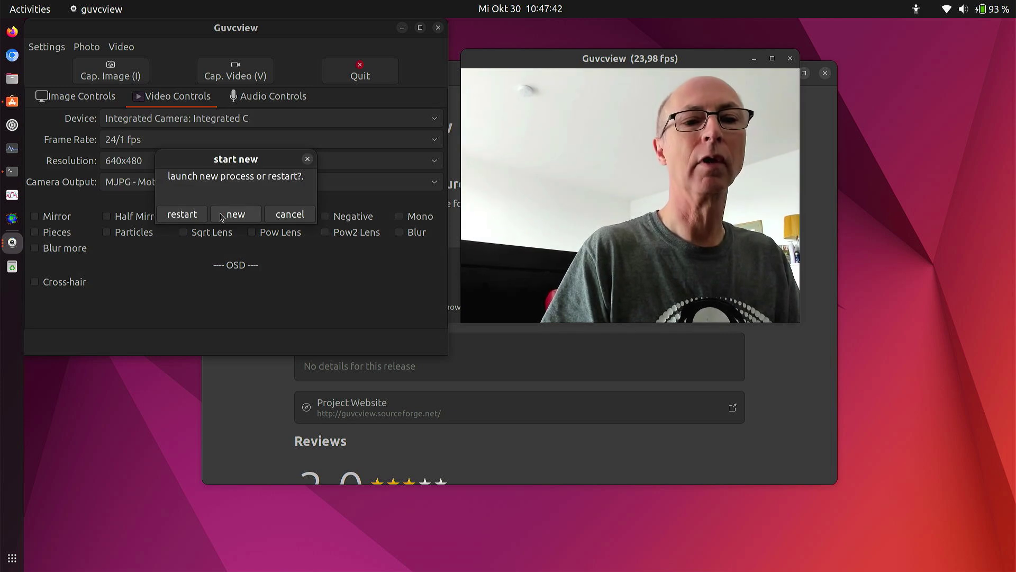
pyautogui.click(235, 214)
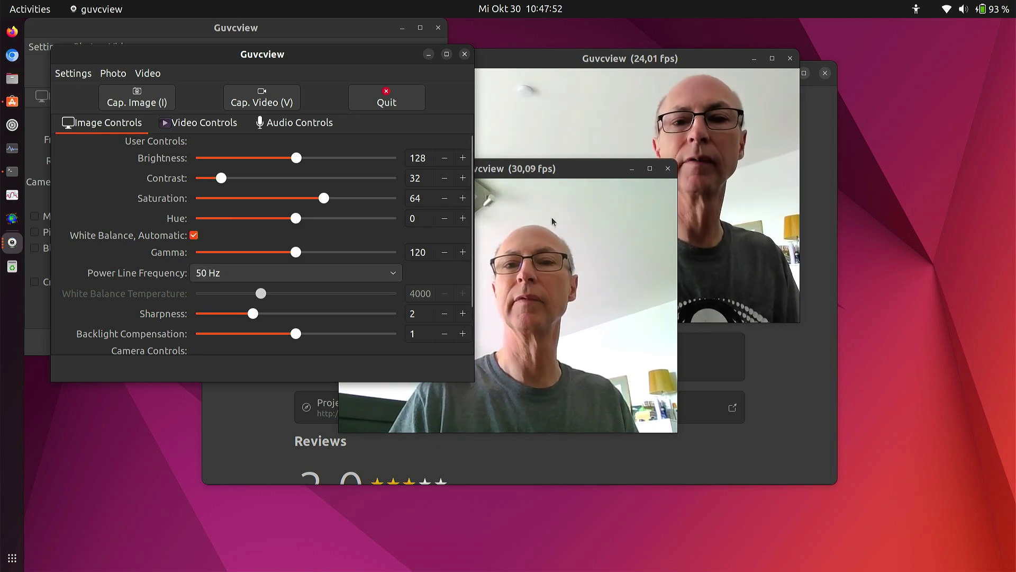
# - Close the Integrated Camera preview and open the third Logitech BRIO device as a new instance
pyautogui.click(668, 169)
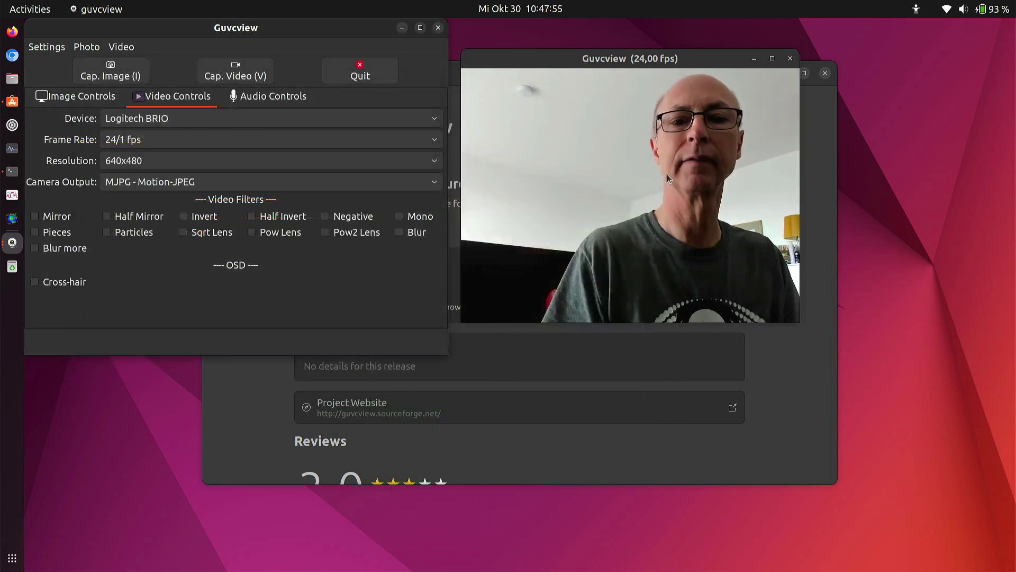
pyautogui.click(437, 117)
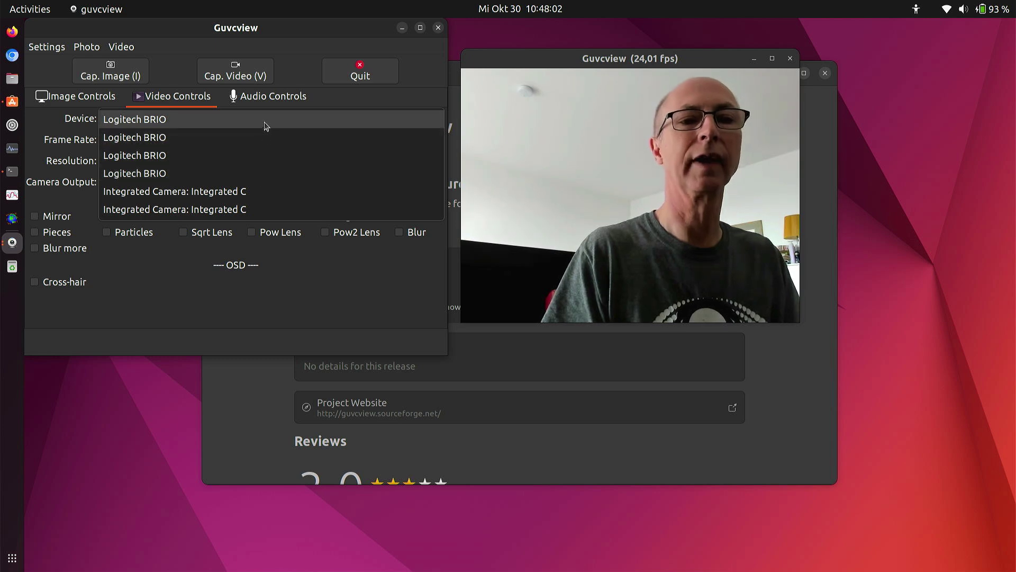
pyautogui.click(237, 155)
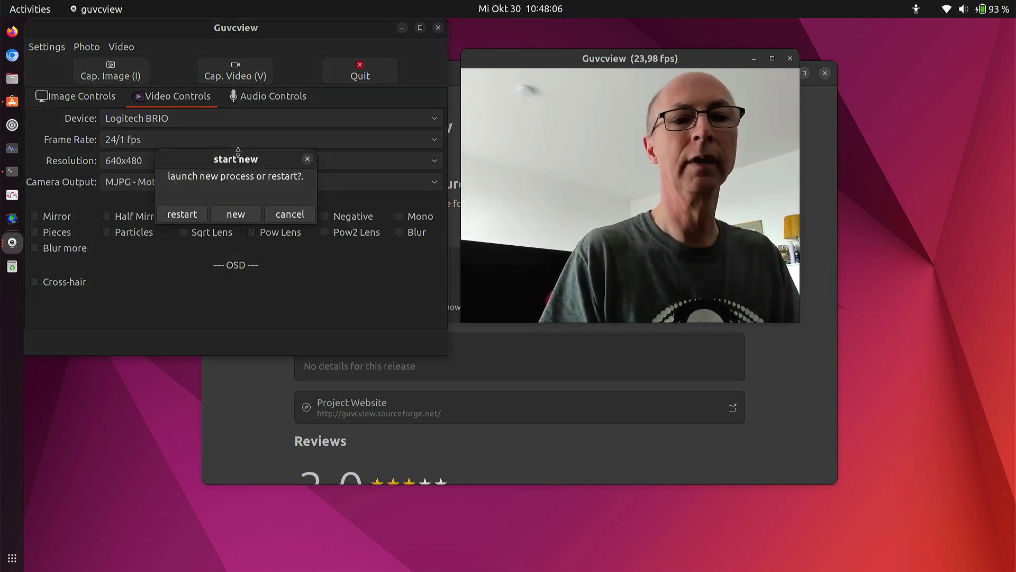
pyautogui.click(236, 221)
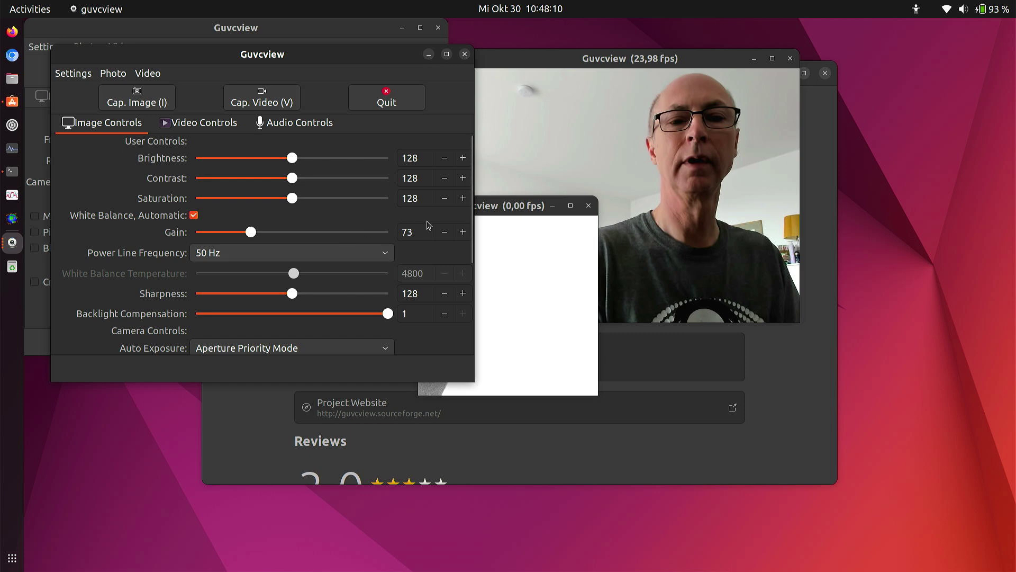
# - Enlarge the grayscale BRIO preview window and move it up and left beside the colour feed
pyautogui.moveTo(510, 205); pyautogui.dragTo(613, 309)
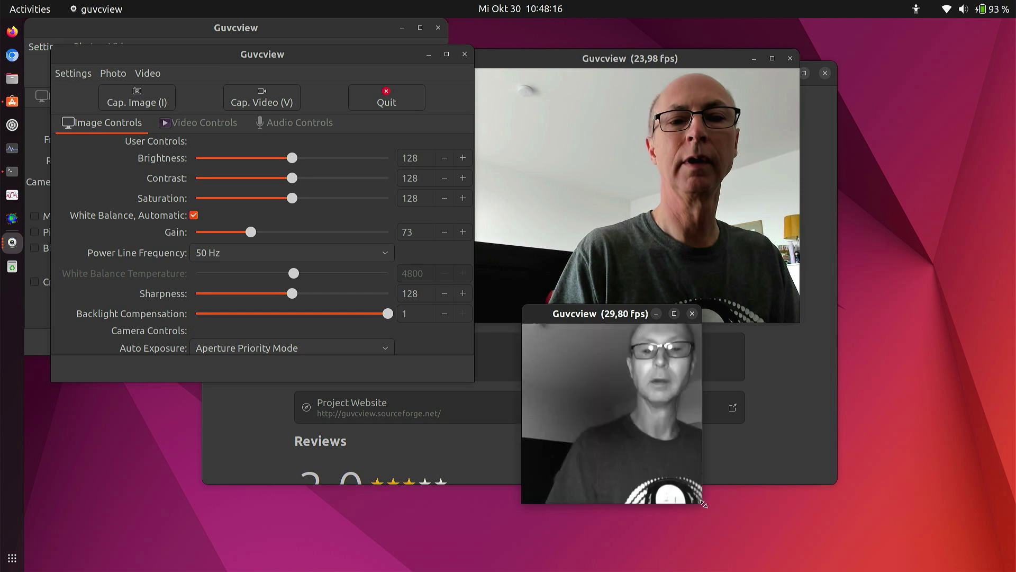
pyautogui.moveTo(703, 503); pyautogui.dragTo(805, 570)
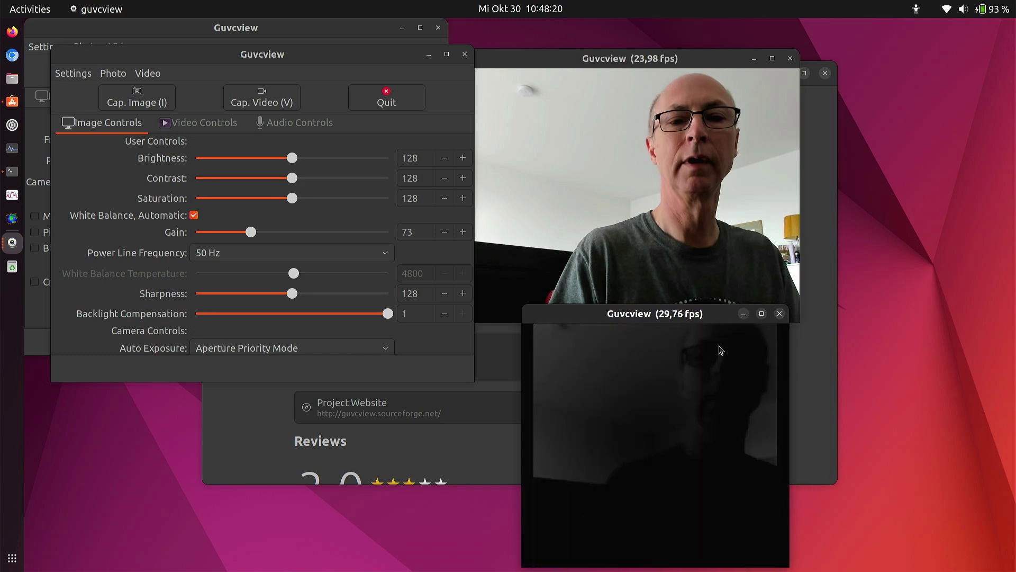
pyautogui.moveTo(712, 317); pyautogui.dragTo(611, 102)
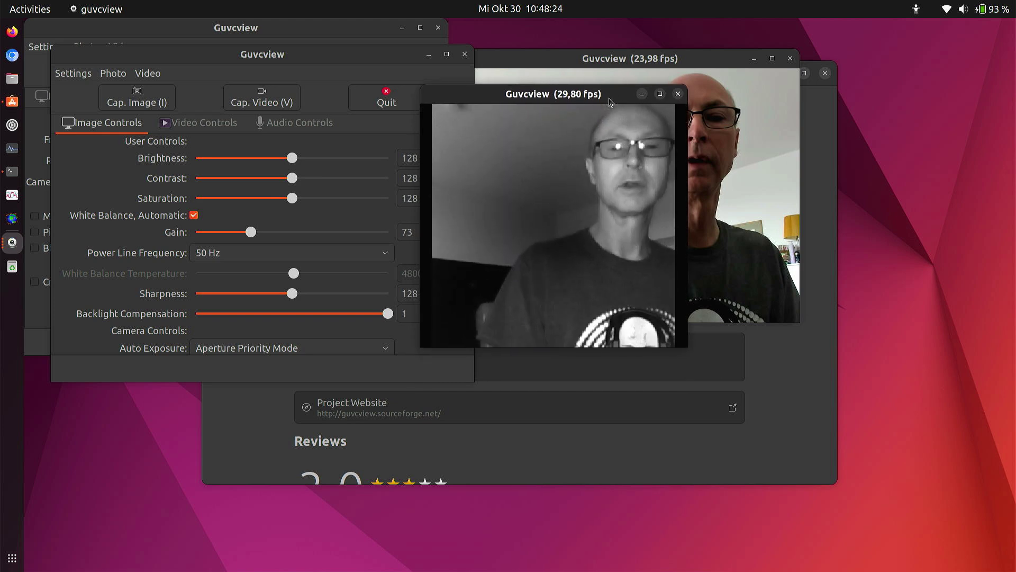